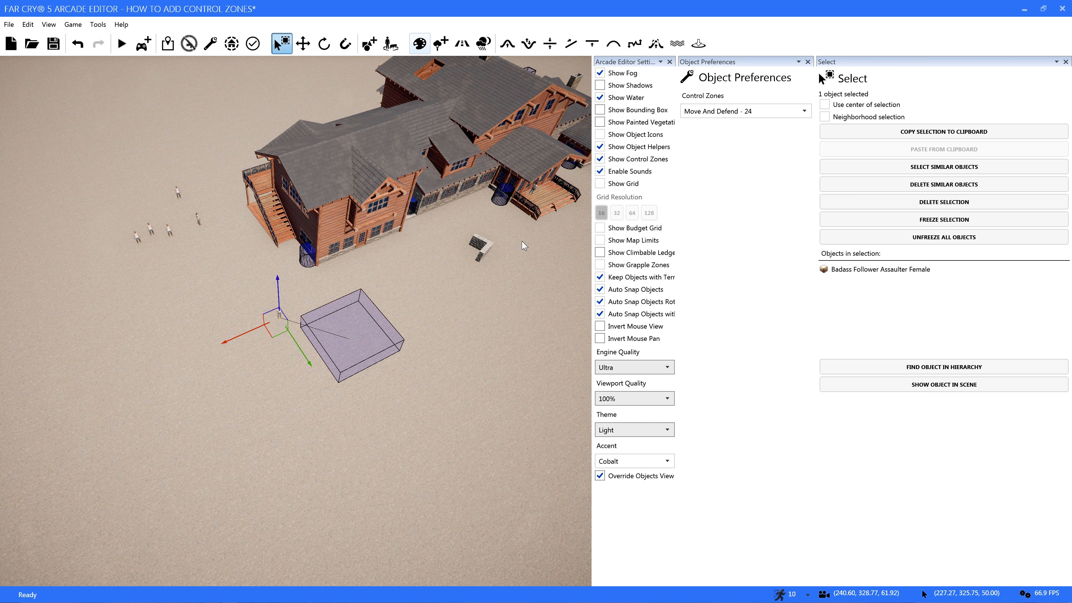
Select the Move And Defend control zone in front of the lodge and change its shape to Cylinder
{"action": "left_click", "coordinate": [354, 341]}
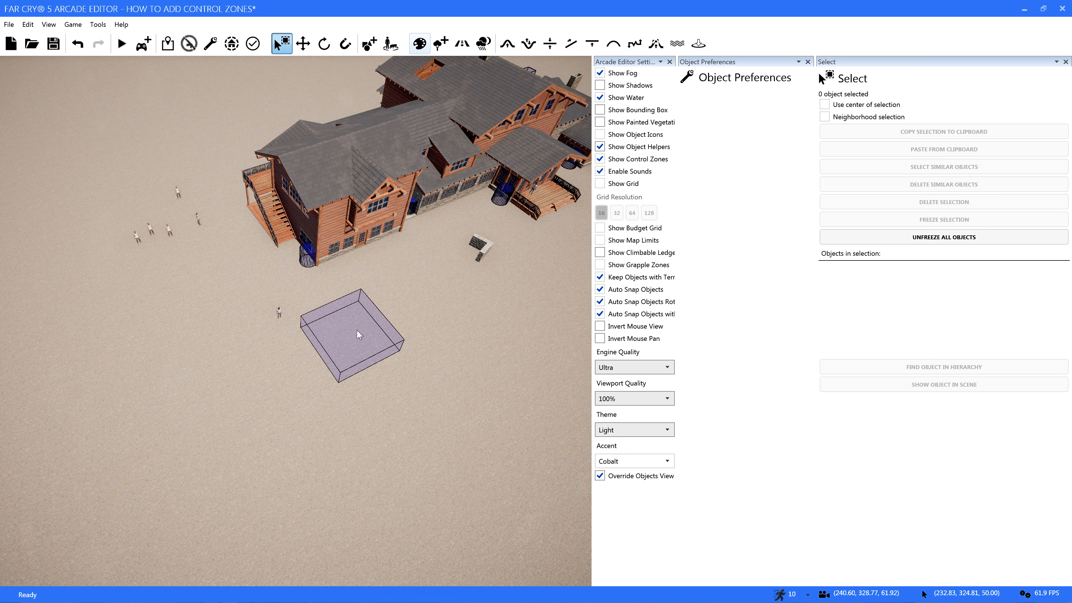
{"action": "left_click", "coordinate": [342, 346]}
{"action": "left_click", "coordinate": [739, 140]}
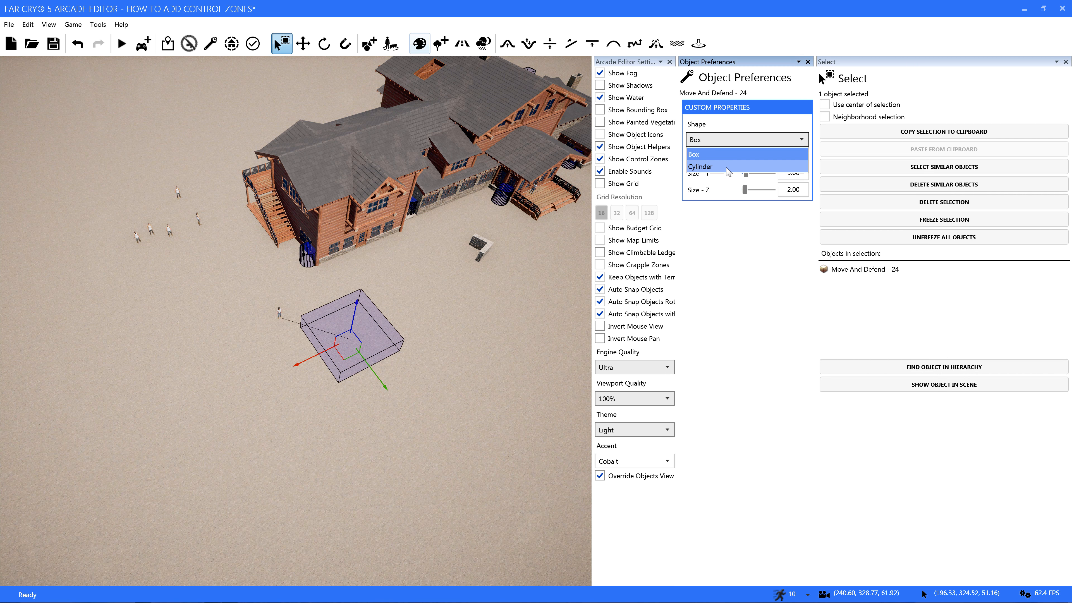
{"action": "left_click", "coordinate": [727, 168]}
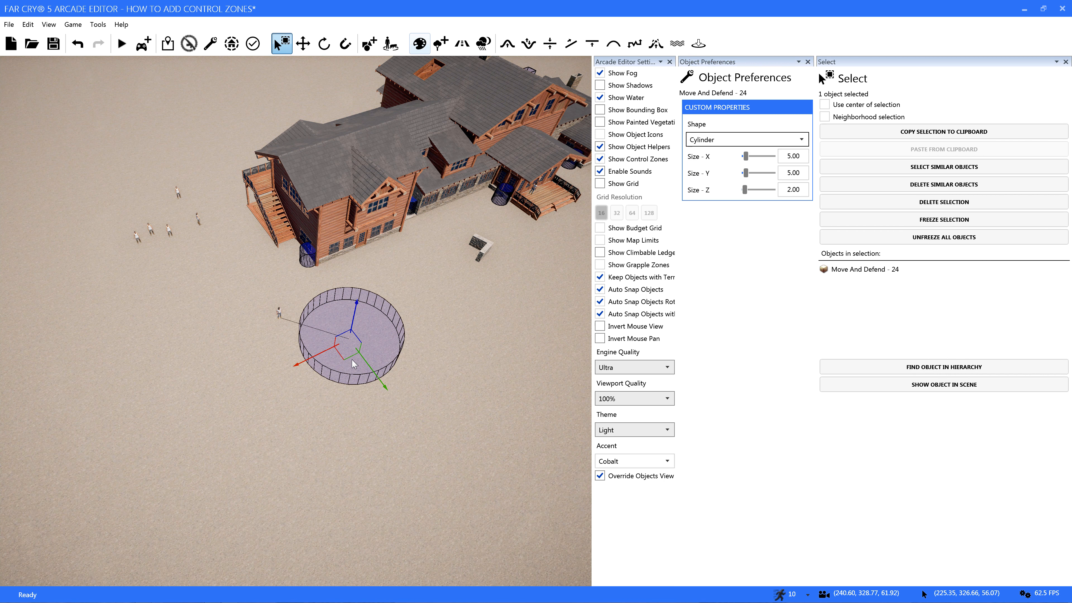
Set the cylindrical control zone's X and Y sizes to 1.00
{"action": "left_click_drag", "start_coordinate": [346, 358], "coordinate": [385, 318]}
{"action": "triple_click", "coordinate": [793, 156]}
{"action": "type", "text": "1"}
{"action": "triple_click", "coordinate": [793, 173]}
{"action": "type", "text": "1"}
Move the cylindrical Move And Defend zone onto the sloped roof at the end of the lodge
{"action": "right_click_drag", "start_coordinate": [380, 296], "coordinate": [436, 223]}
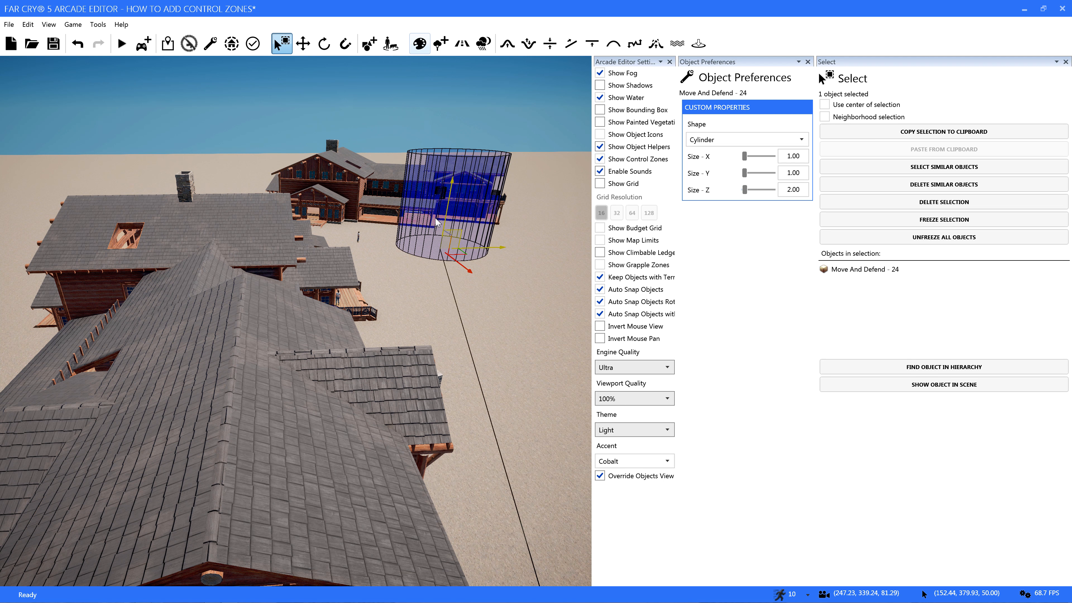
{"action": "left_click_drag", "start_coordinate": [450, 207], "coordinate": [198, 402]}
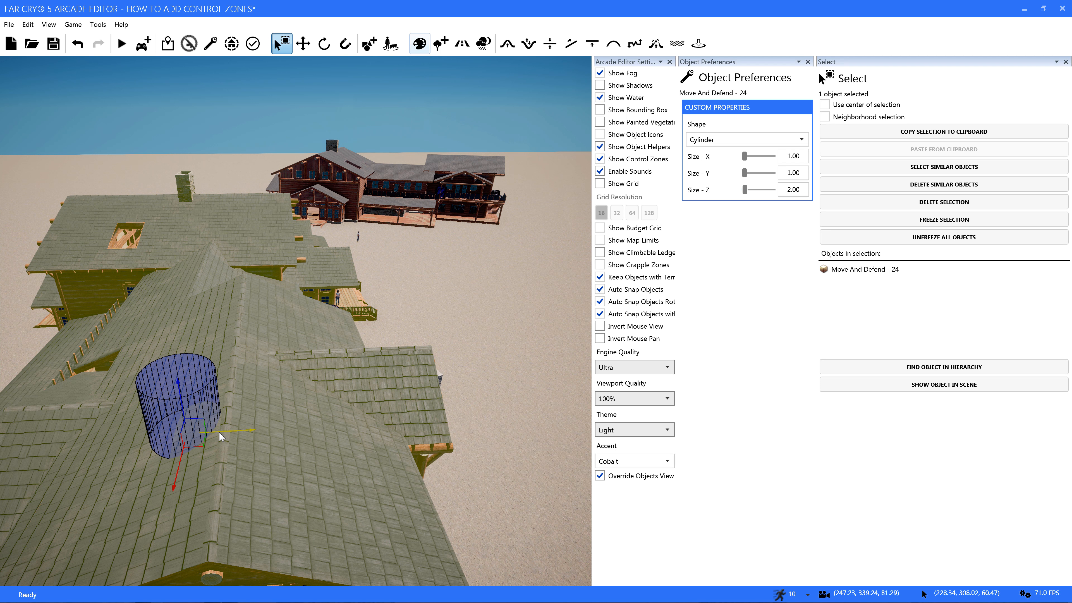
{"action": "left_click_drag", "start_coordinate": [218, 438], "coordinate": [121, 454]}
{"action": "left_click_drag", "start_coordinate": [88, 405], "coordinate": [90, 421]}
{"action": "right_click_drag", "start_coordinate": [90, 420], "coordinate": [114, 435]}
Examine the cylindrical zone's placement on the lodge roof from several sides and from a distance
{"action": "key", "text": "w"}
{"action": "key", "text": "a"}
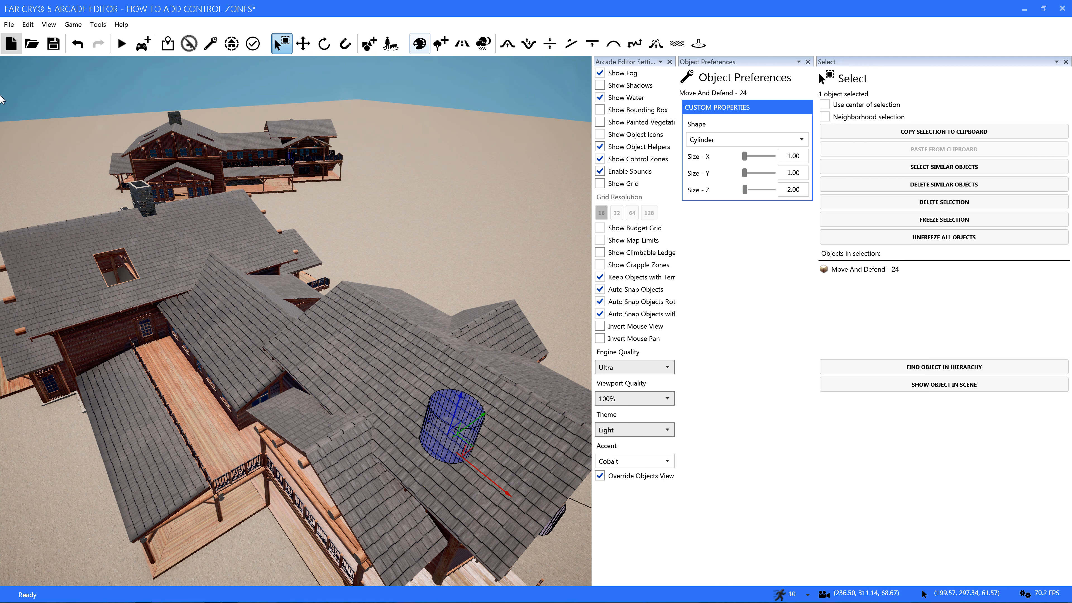
{"action": "right_click_drag", "start_coordinate": [36, 245], "coordinate": [51, 325]}
{"action": "key", "text": "s"}
{"action": "key", "text": "w"}
{"action": "key", "text": "d"}
{"action": "key", "text": "s"}
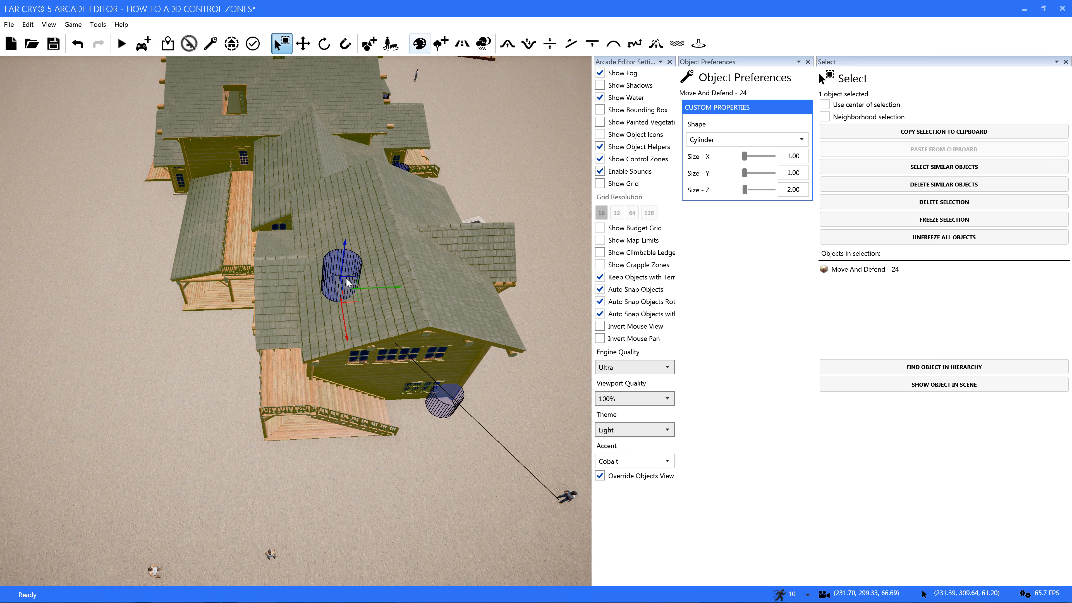
{"action": "right_click_drag", "start_coordinate": [309, 471], "coordinate": [398, 502]}
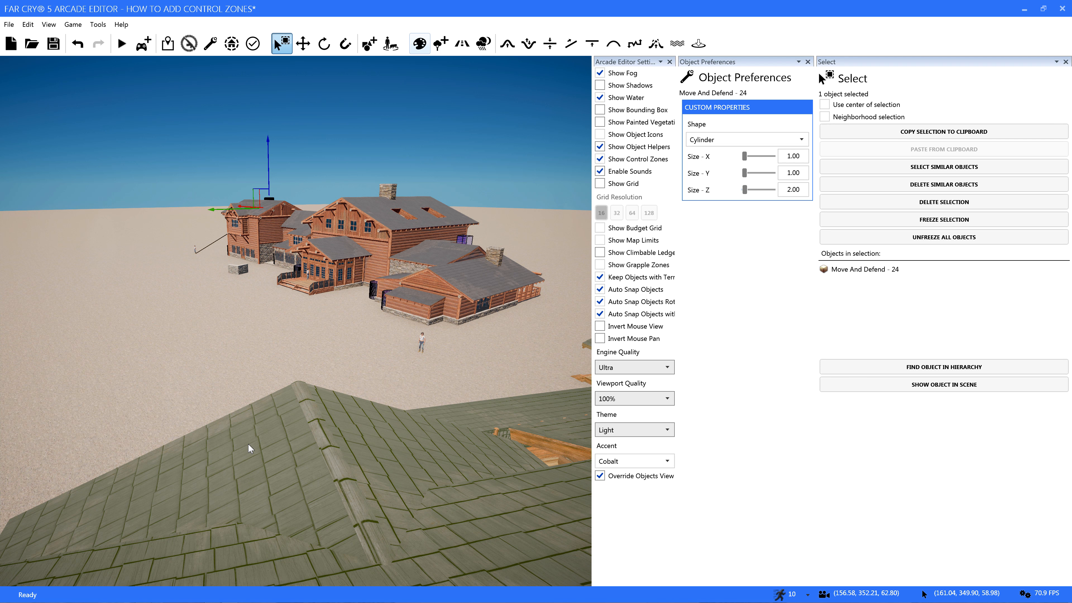
{"action": "key", "text": "w"}
{"action": "right_click_drag", "start_coordinate": [245, 440], "coordinate": [257, 417]}
{"action": "key", "text": "w"}
{"action": "key", "text": "a"}
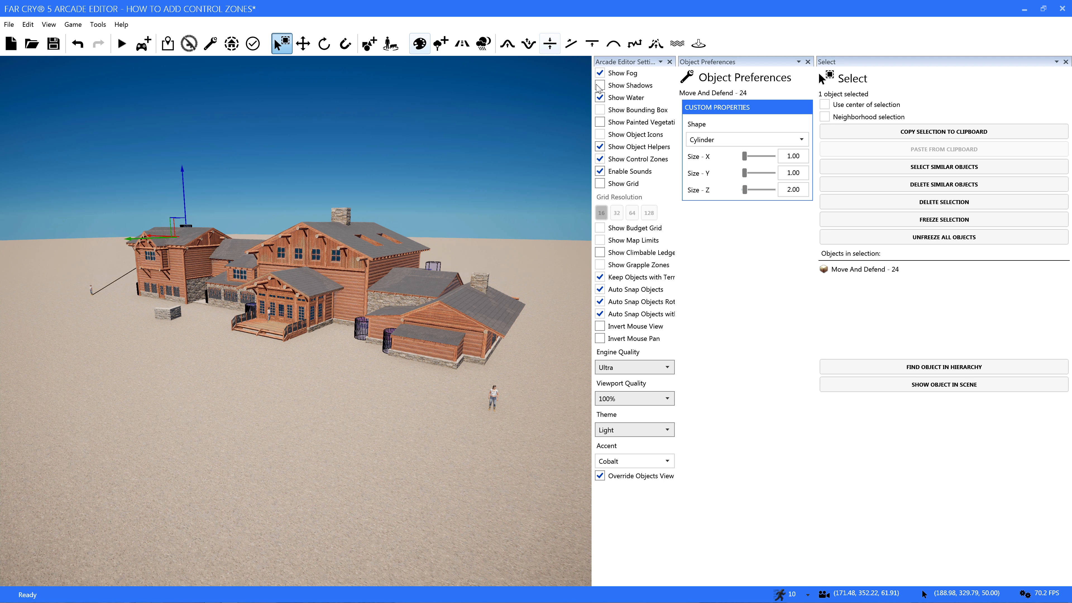
Turn on shadows and painted vegetation, and start play-testing the map with the Slaughter loadout
{"action": "left_click", "coordinate": [599, 85]}
{"action": "left_click", "coordinate": [600, 122]}
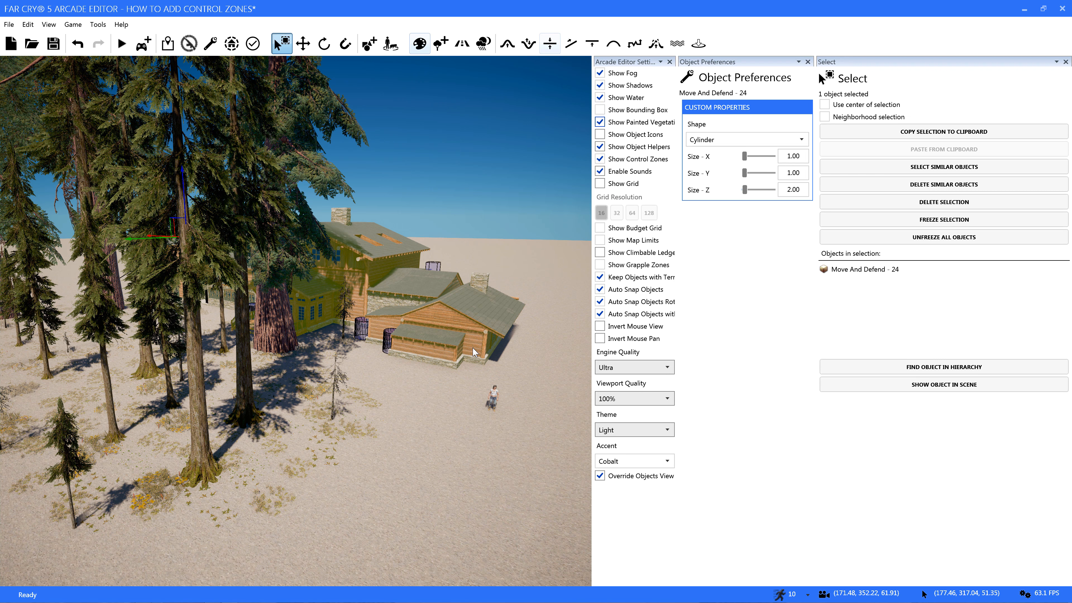
{"action": "key", "text": "ctrl+g"}
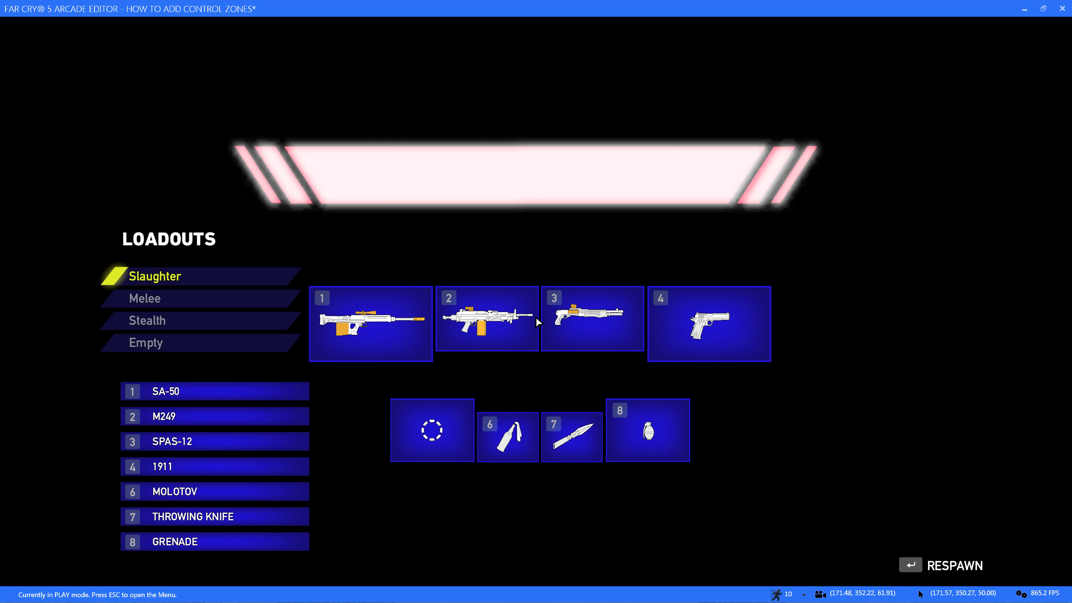
{"action": "left_click", "coordinate": [217, 276]}
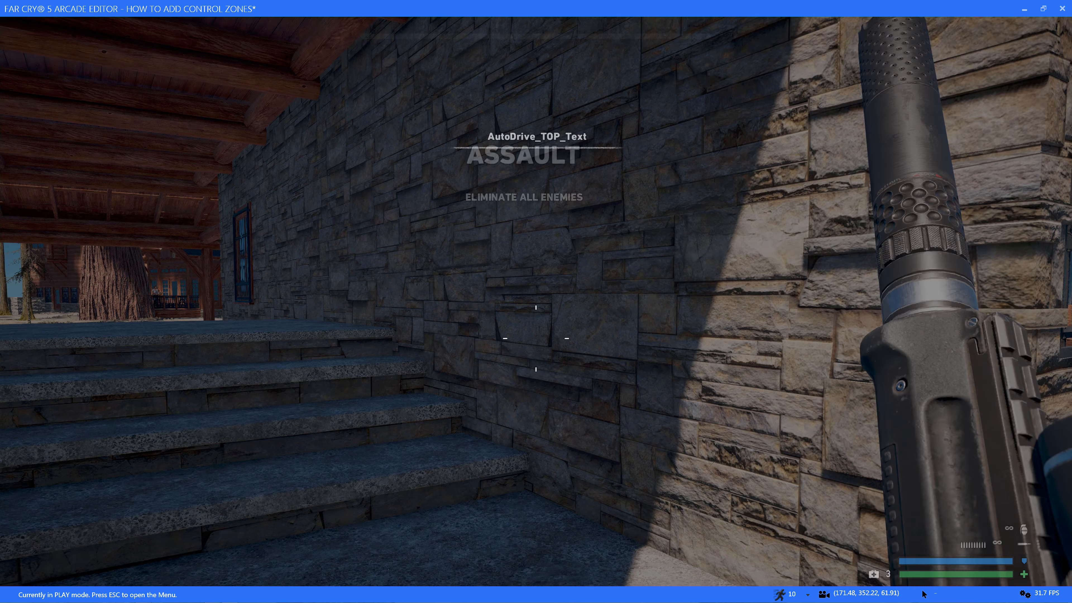
Equip the M249, and switch to the SPAS-12 shotgun using the weapon wheel
{"action": "key", "text": "2"}
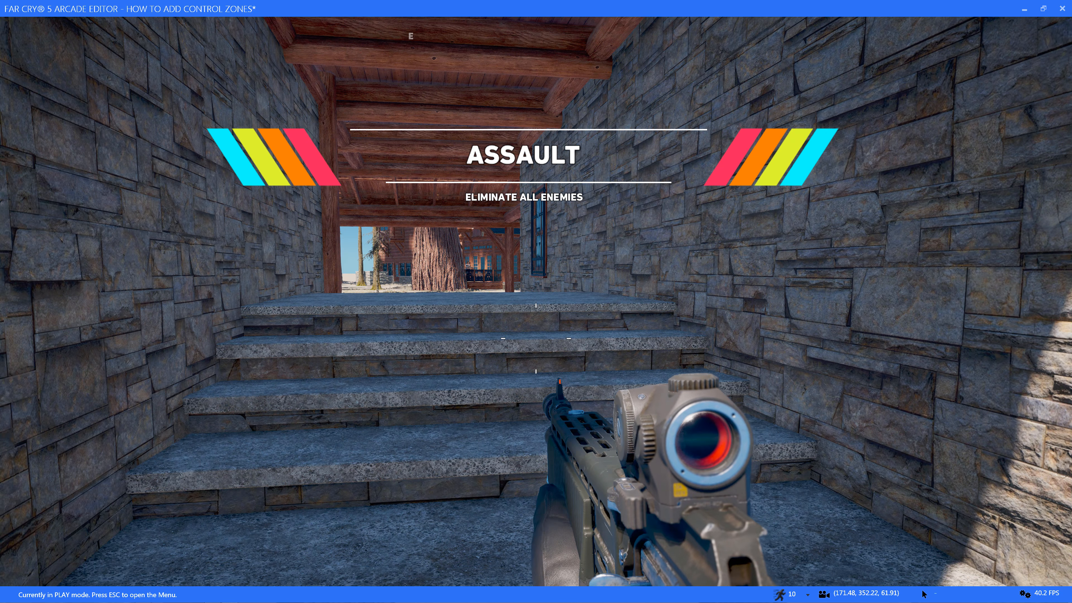
{"action": "key", "text": "Tab"}
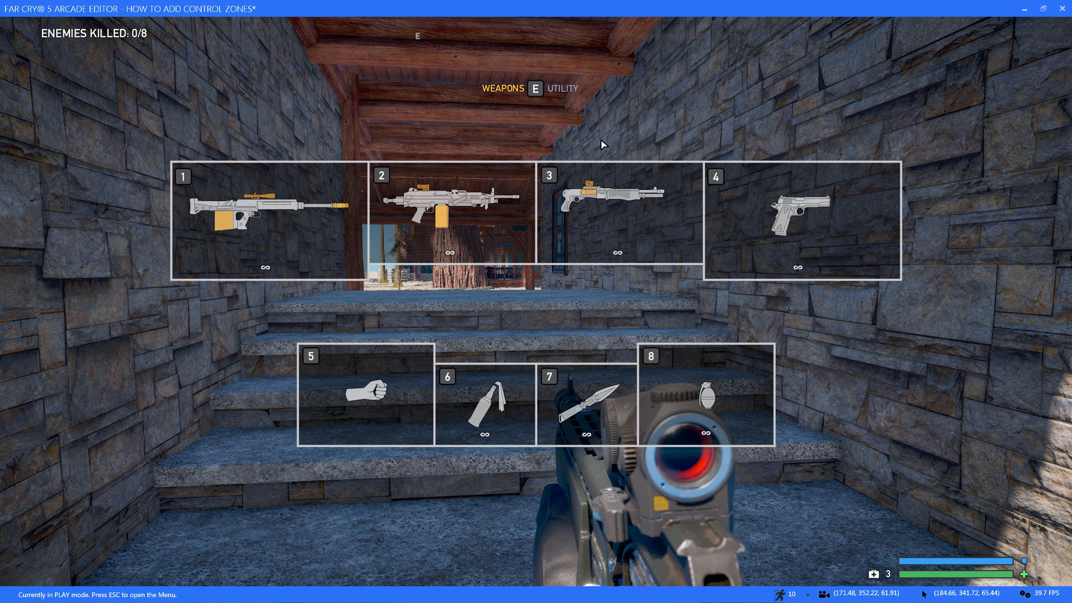
{"action": "mouse_move", "coordinate": [606, 186]}
{"action": "scroll", "coordinate": [607, 187], "scroll_direction": "down", "scroll_amount": 1}
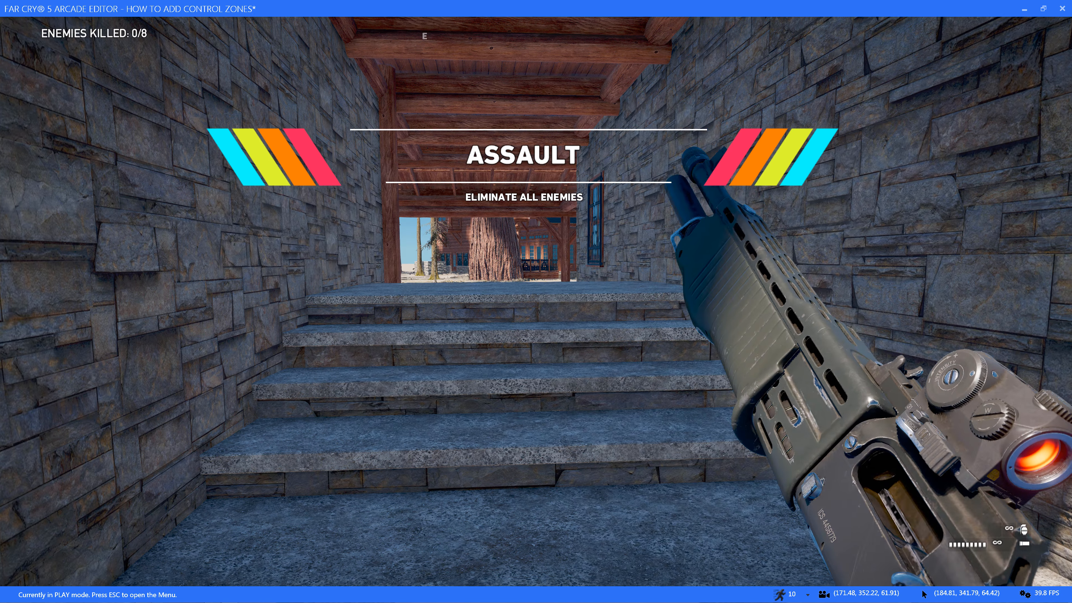
Follow the AI characters around the lodge and up its outside stairs to check how they reach their control zones
{"action": "key", "text": "s"}
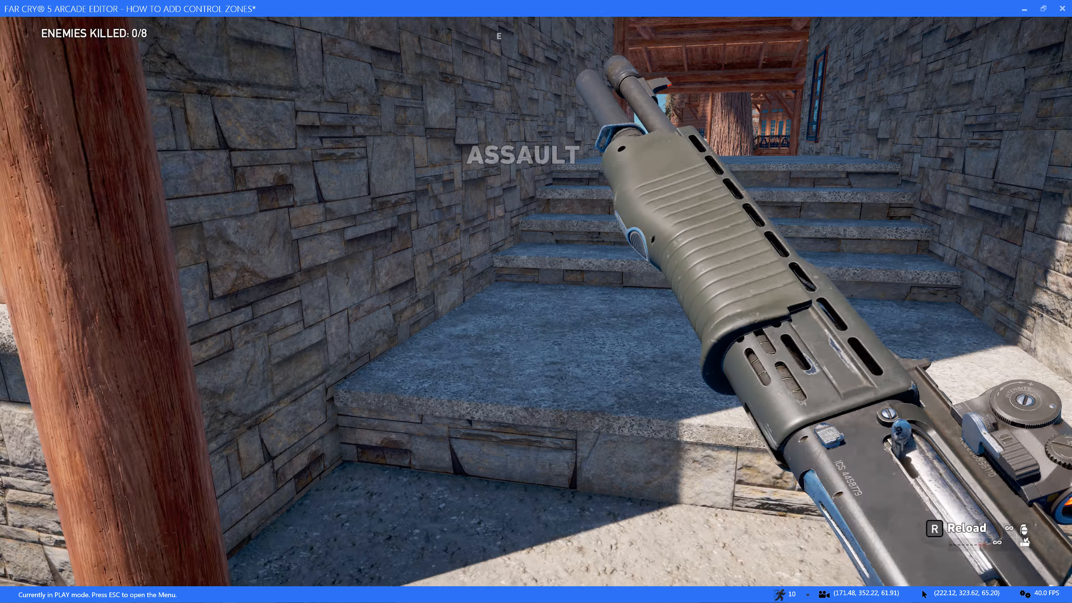
{"action": "key", "text": "w"}
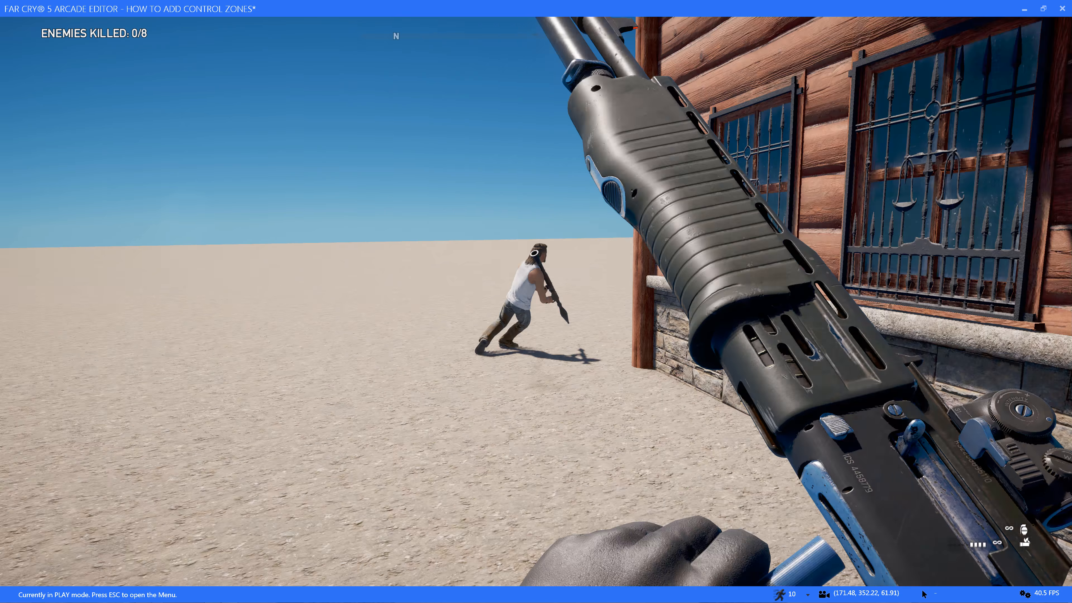
{"action": "key", "text": "w"}
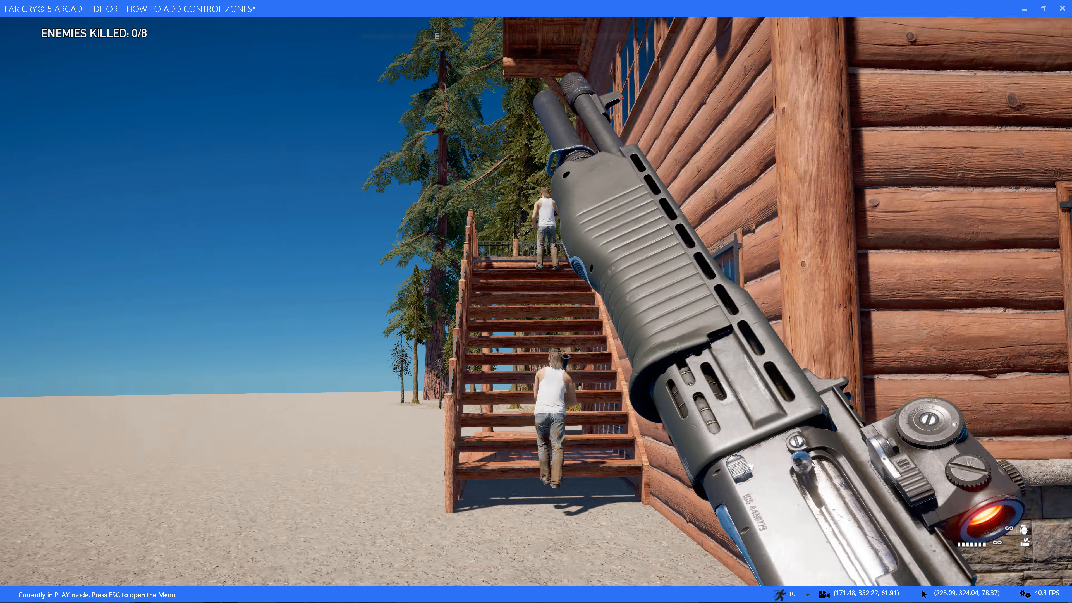
{"action": "key", "text": "a"}
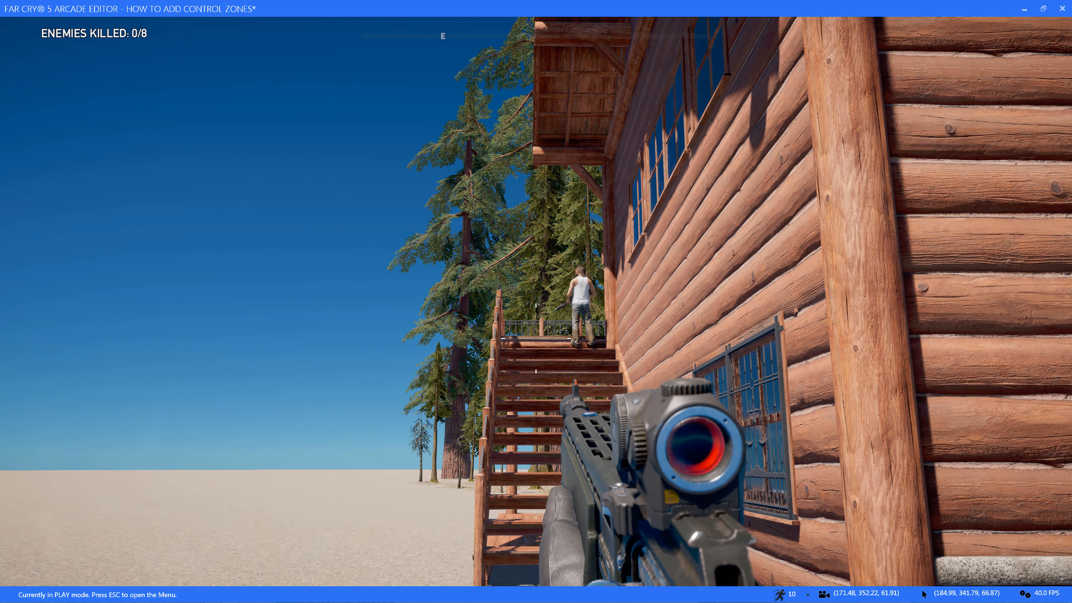
{"action": "key", "text": "w"}
{"action": "key", "text": "a"}
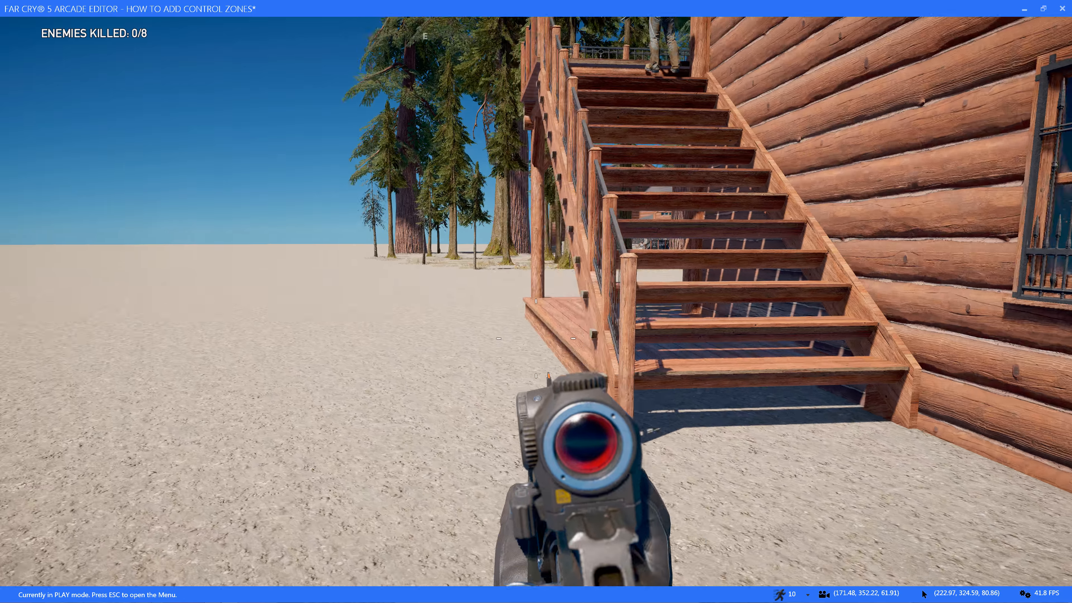
{"action": "key", "text": "w"}
{"action": "key", "text": "a"}
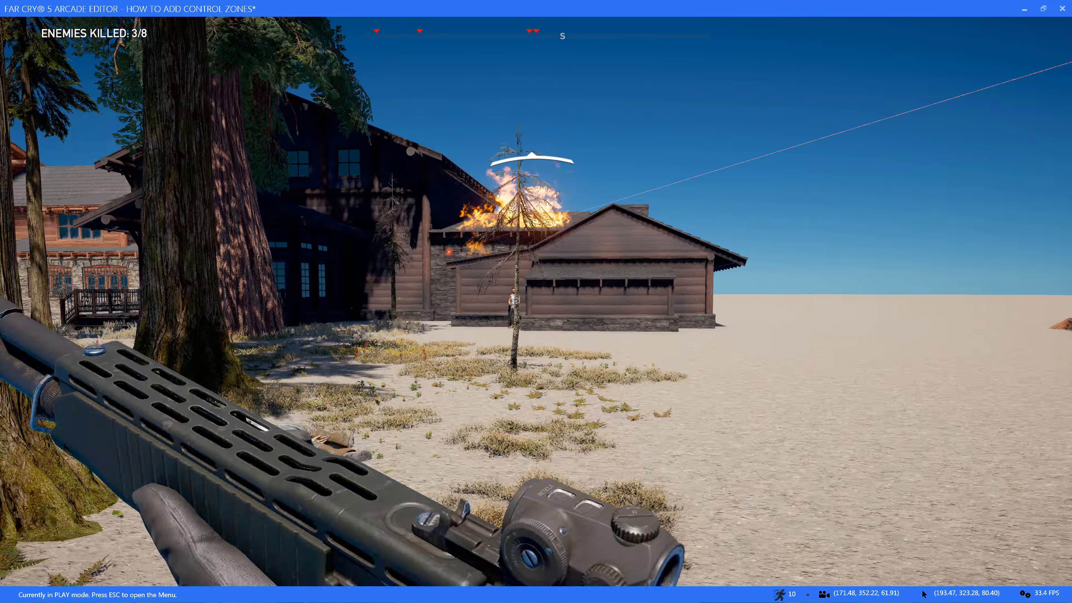
Shoot the enemy beside the lodge's low wing, circle around that wing and climb toward its roof
{"action": "right_click", "coordinate": [536, 301]}
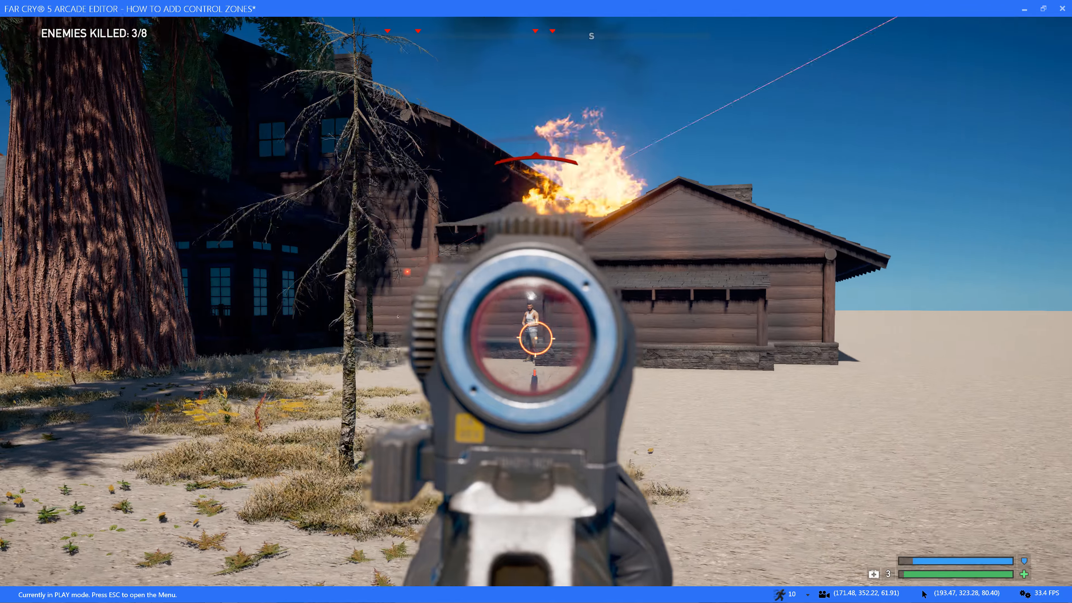
{"action": "left_click", "coordinate": [536, 338]}
{"action": "key", "text": "d"}
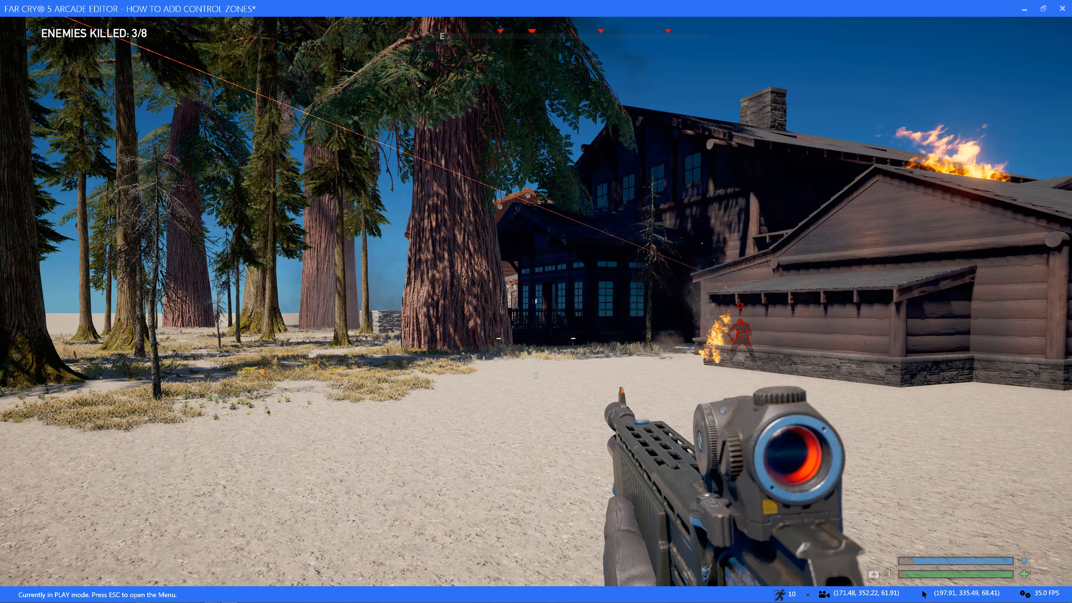
{"action": "key", "text": "d"}
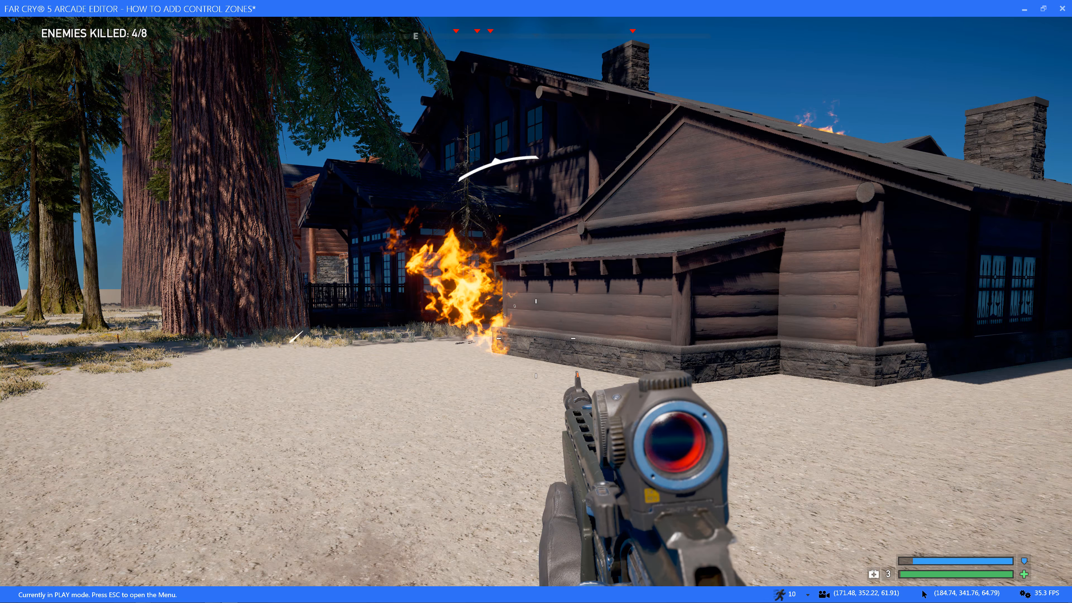
{"action": "key", "text": "d"}
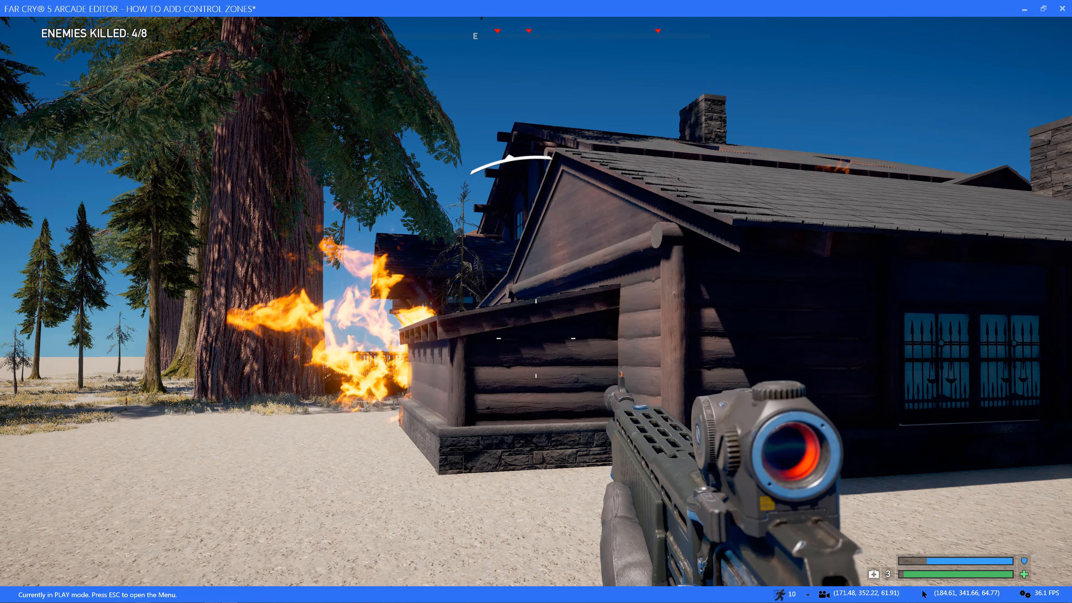
{"action": "key", "text": "w"}
{"action": "key", "text": "space"}
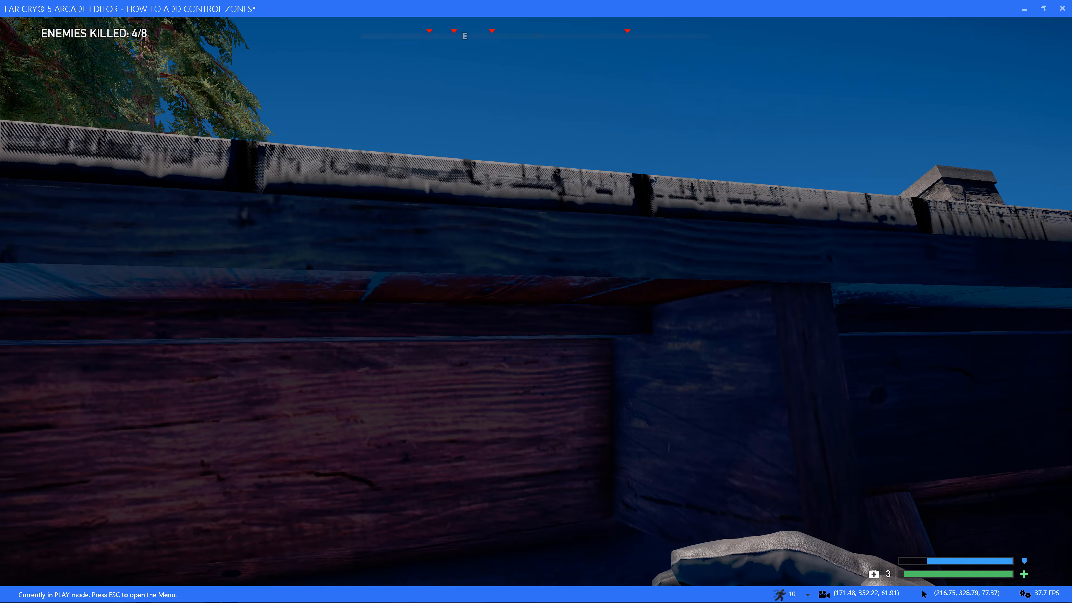